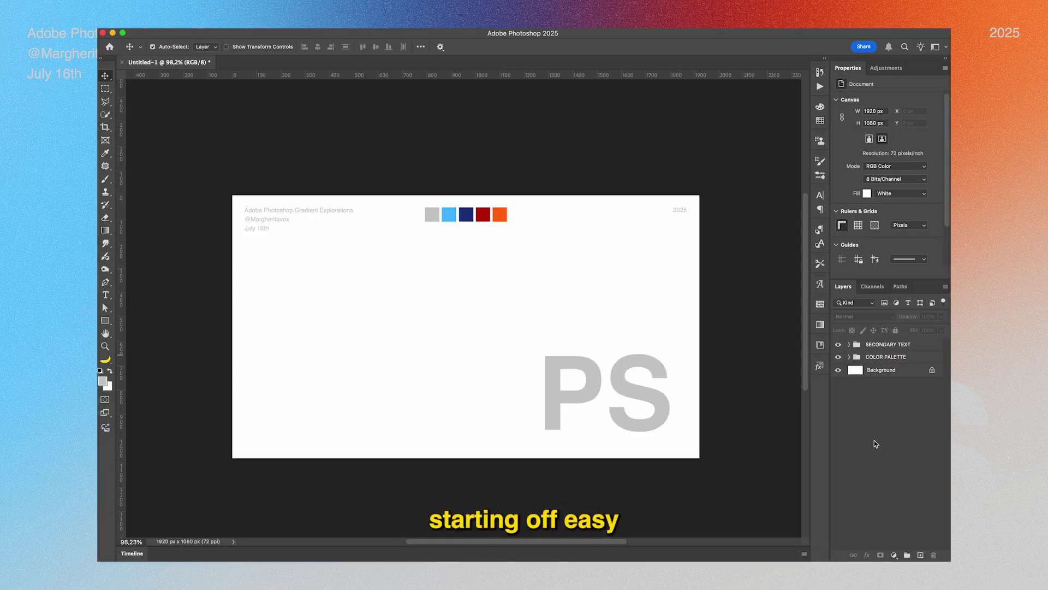
- Toggle the SECONDARY TEXT group's visibility off and on, then select the Background layer
click(838, 345)
click(872, 358)
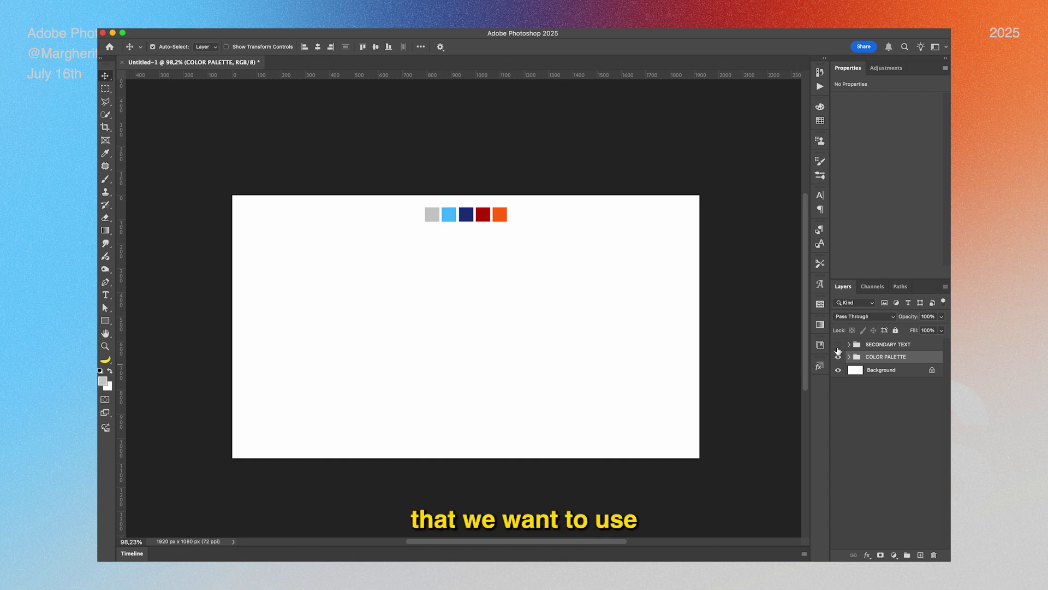
click(838, 345)
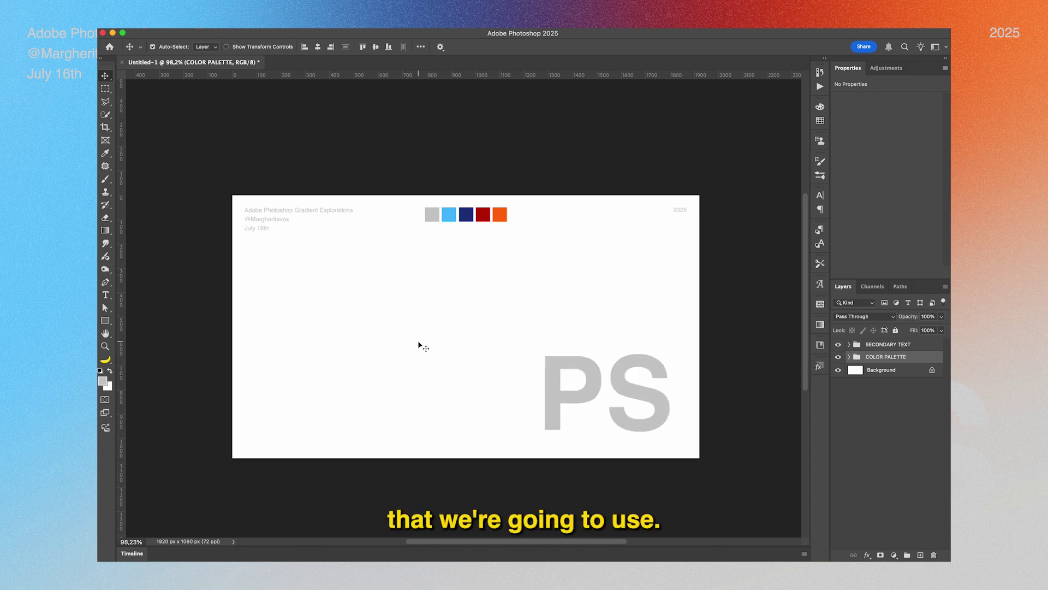
click(897, 371)
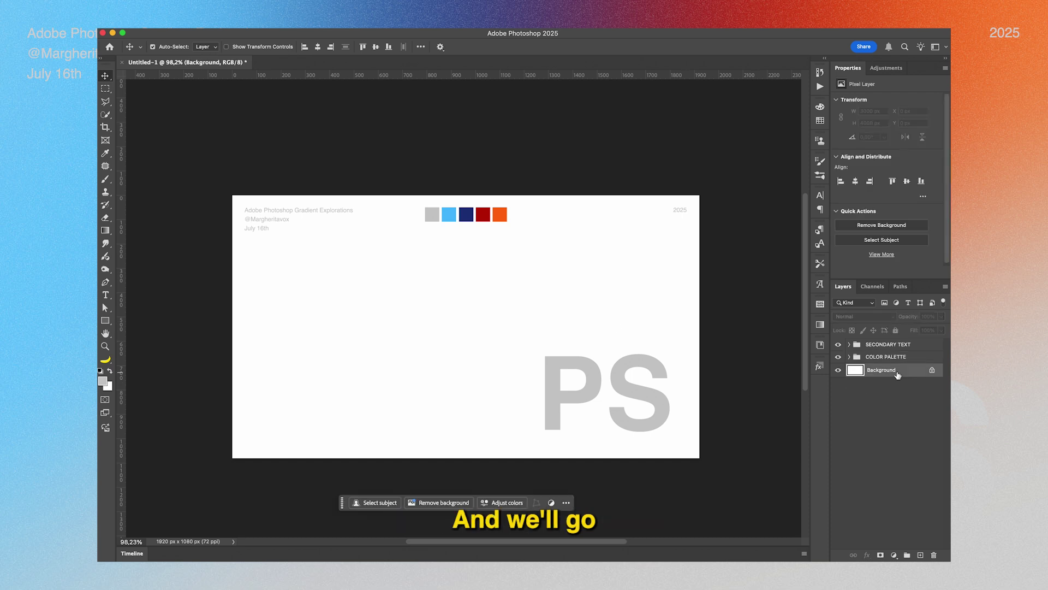
- Add a #c9c9c9 gray Solid Color fill layer, toggling its visibility to check it
click(894, 555)
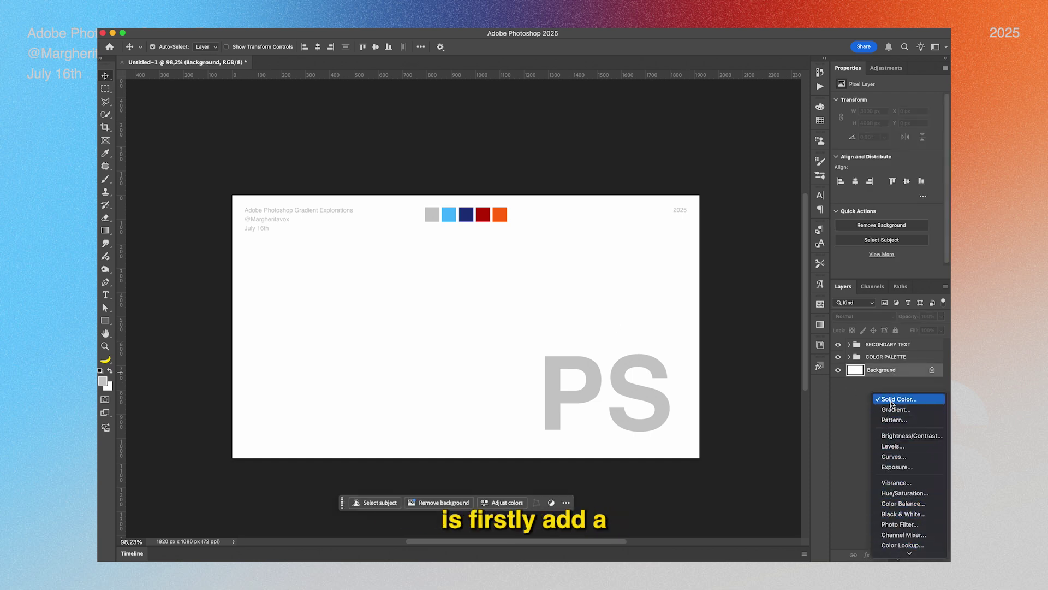
click(889, 399)
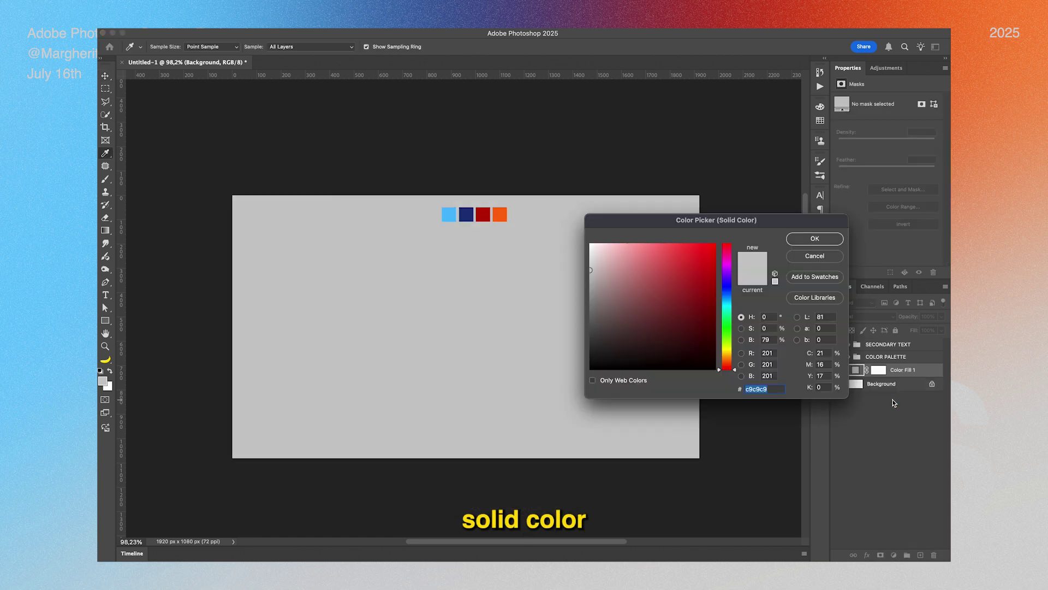
click(811, 238)
click(839, 371)
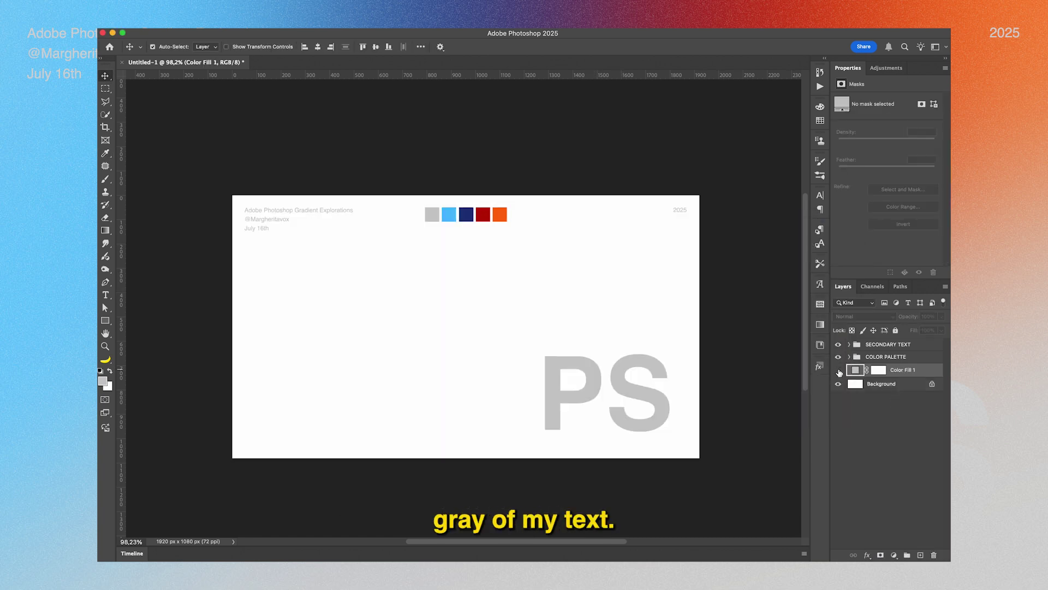
click(838, 370)
- Add a blank layer and set up a Soft Round brush at about 1200 px, 0% hardness
click(920, 555)
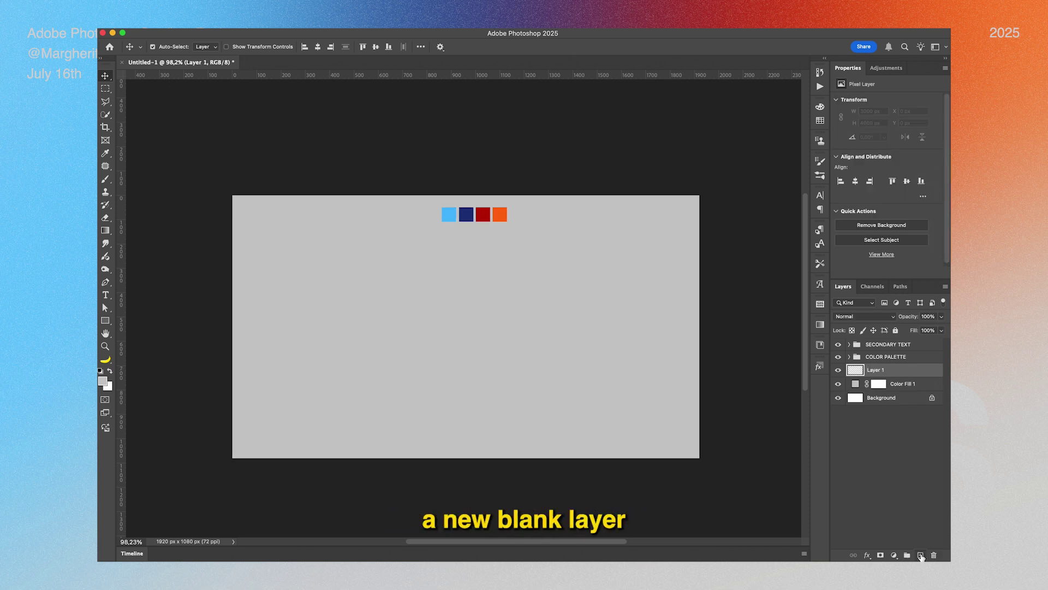
click(106, 179)
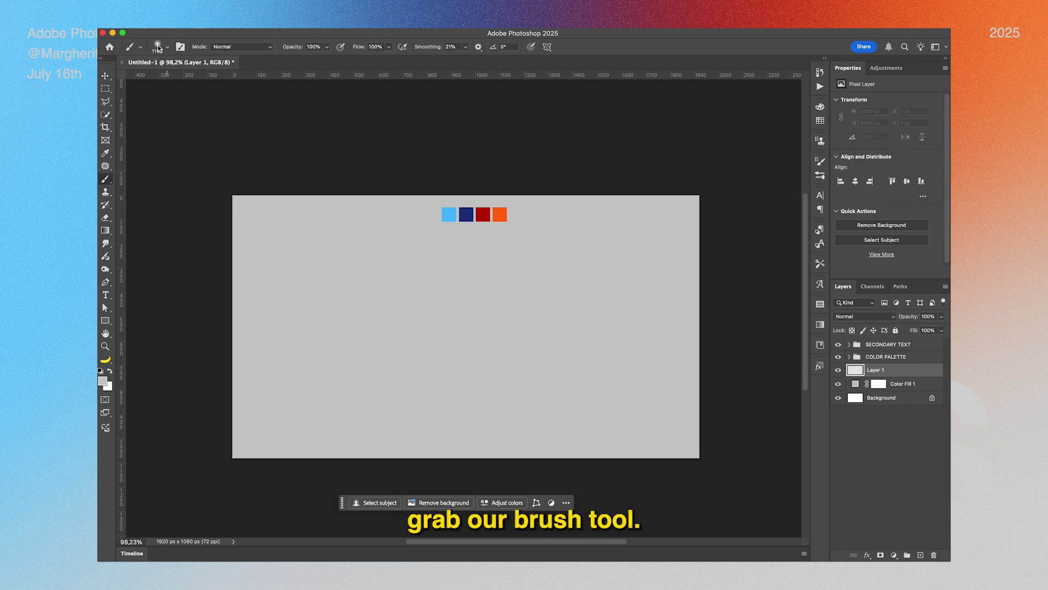
click(158, 46)
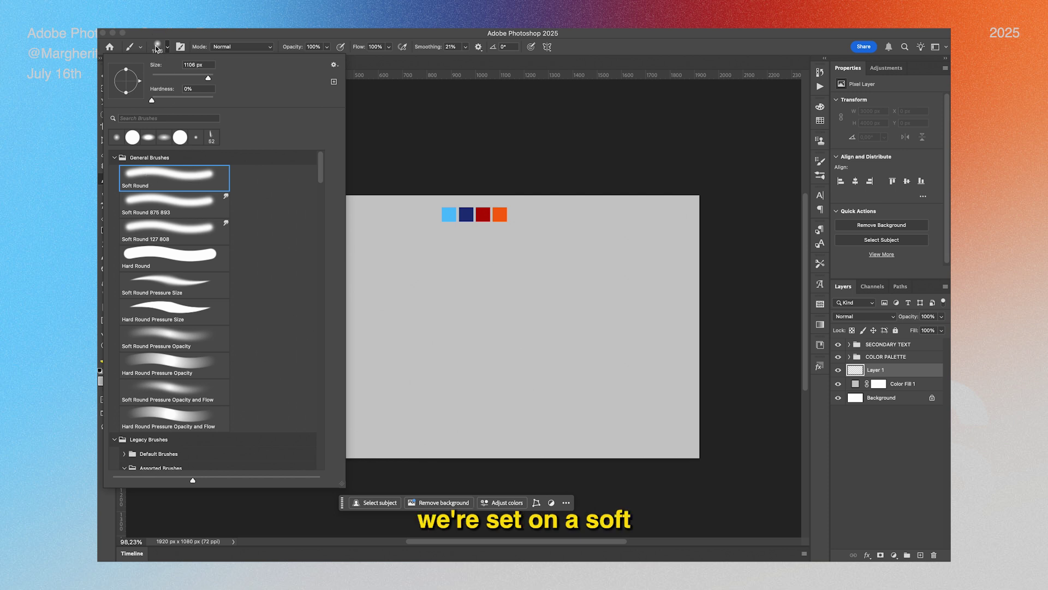
key(Return)
click(420, 295)
mouse_move(414, 297)
mouse_down()
mouse_move(355, 293)
mouse_move(458, 304)
mouse_move(346, 295)
mouse_move(567, 307)
mouse_move(342, 286)
mouse_move(446, 300)
mouse_move(437, 142)
mouse_move(447, 402)
mouse_move(451, 153)
mouse_move(414, 158)
mouse_up()
key(i)
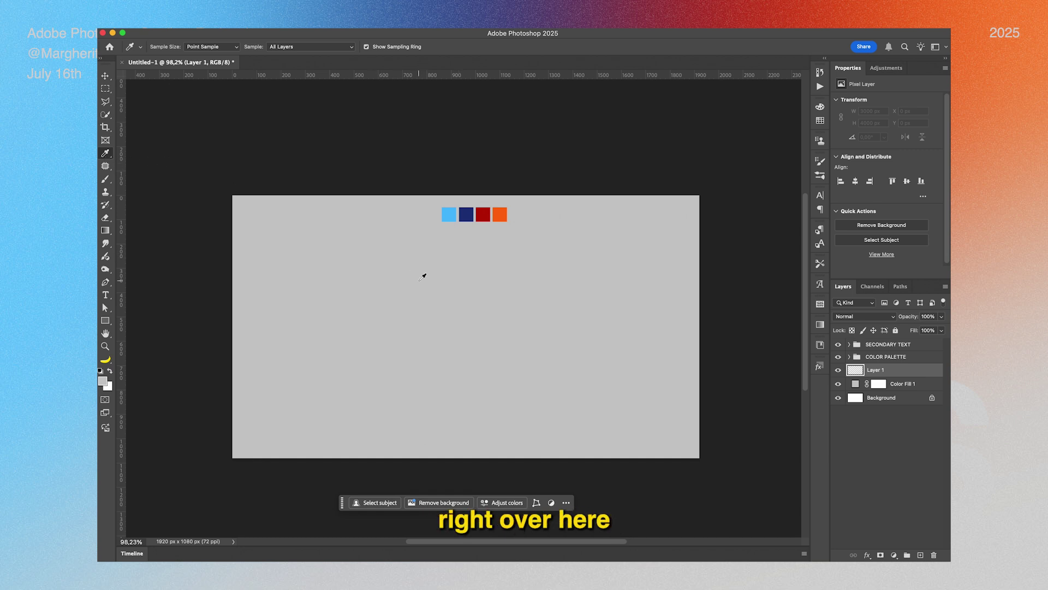
- Paint a soft orange blob at upper right, then red strokes on a new layer, sampled from the palette
click(505, 211)
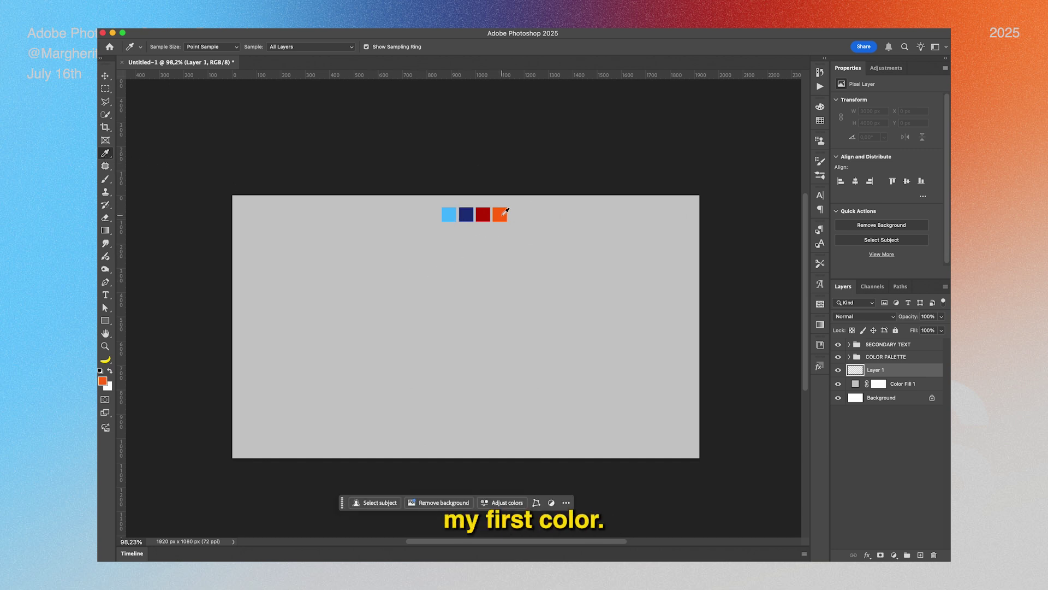
key(b)
mouse_move(573, 213)
mouse_down()
mouse_move(584, 235)
mouse_move(592, 192)
mouse_move(593, 223)
mouse_move(610, 178)
mouse_move(585, 201)
mouse_up()
key(i)
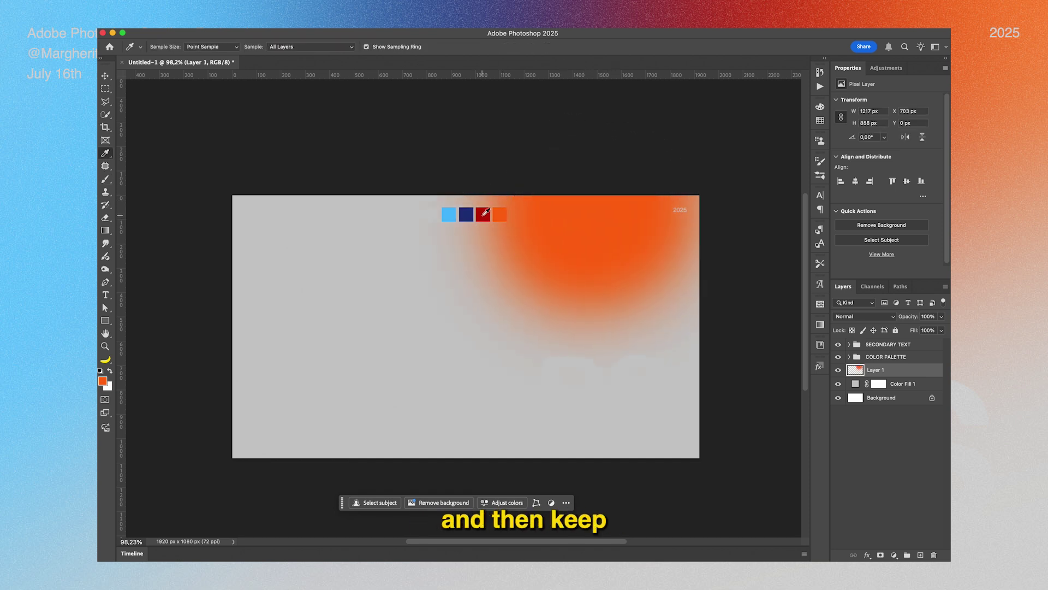
click(483, 216)
key(b)
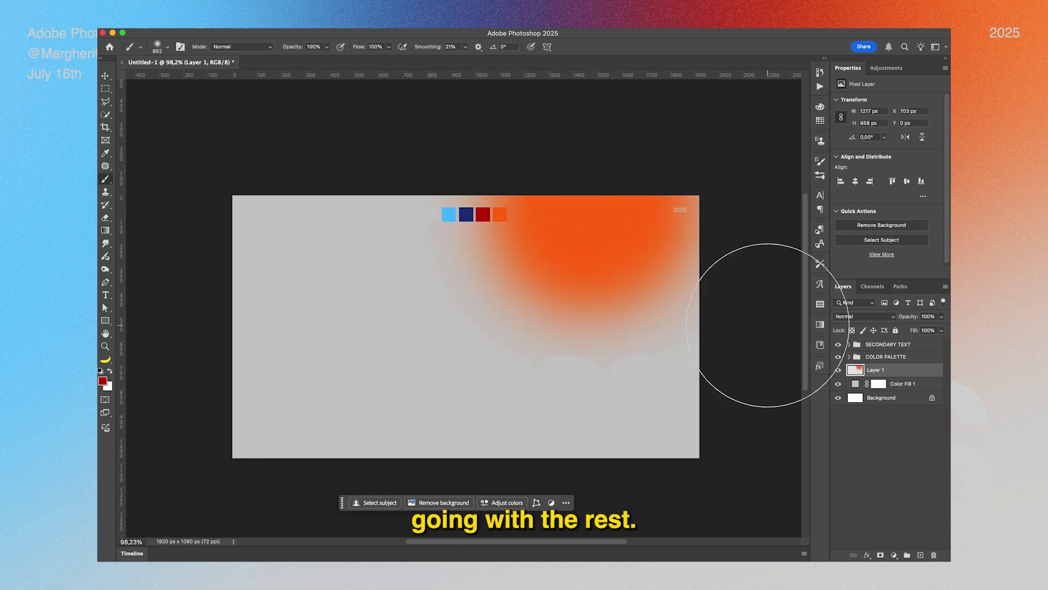
click(921, 555)
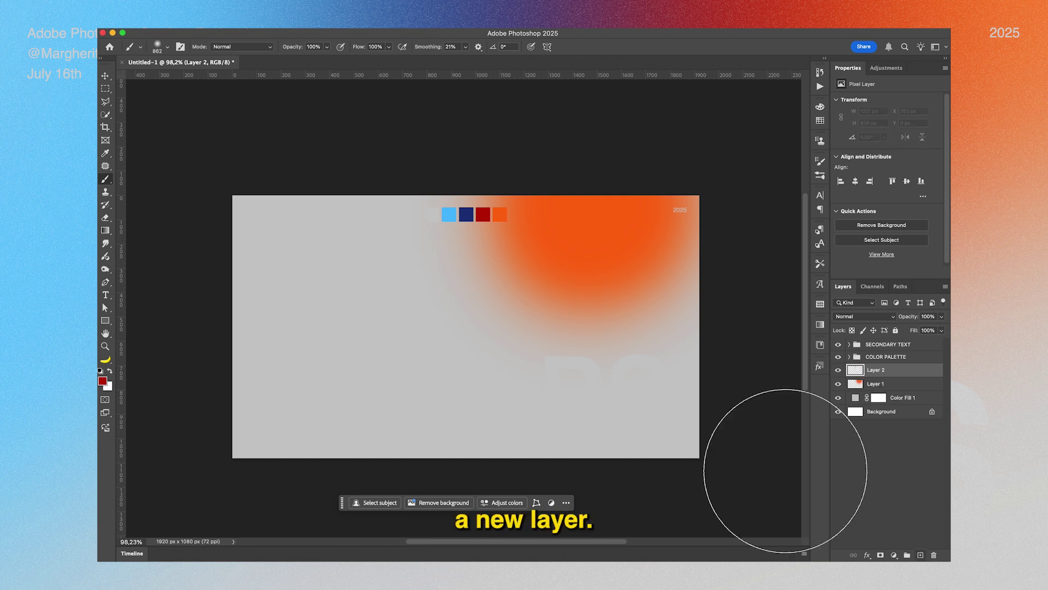
mouse_move(524, 175)
mouse_down()
mouse_move(538, 201)
mouse_move(498, 229)
mouse_move(445, 164)
mouse_up()
- Paint dark blue and light blue blobs from the palette swatches, each on a new layer
alt+click(465, 215)
key(super+shift+alt+n)
mouse_move(466, 214)
mouse_down()
mouse_move(413, 285)
mouse_move(362, 183)
mouse_move(186, 434)
mouse_up()
alt+click(449, 215)
key(super+shift+alt+n)
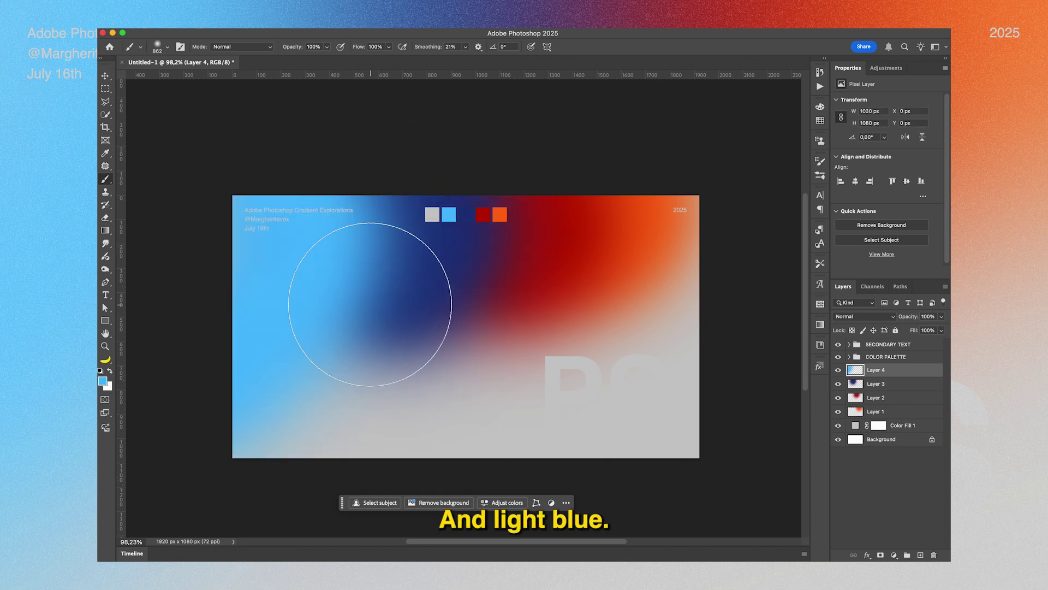
key(v)
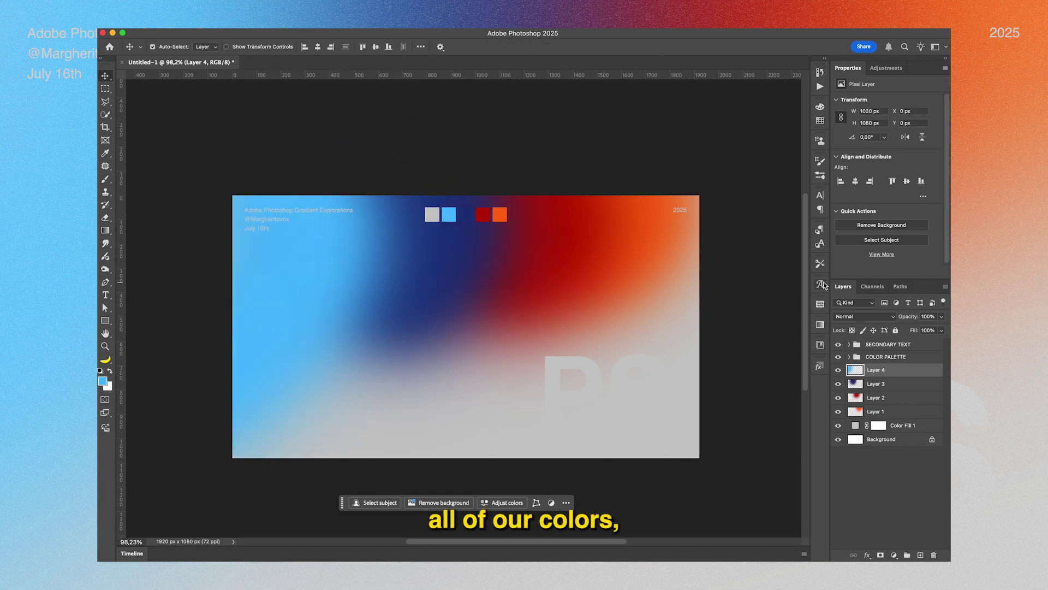
- Select Layers 1–4 together and convert them into one smart object, Layer 4
shift+click(900, 413)
right_click(876, 372)
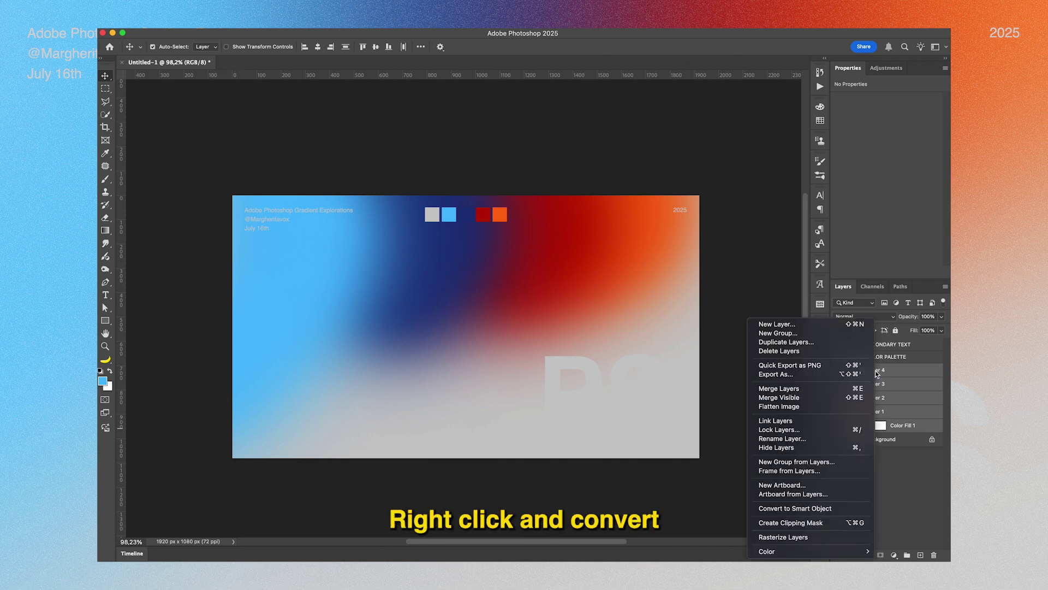
click(819, 509)
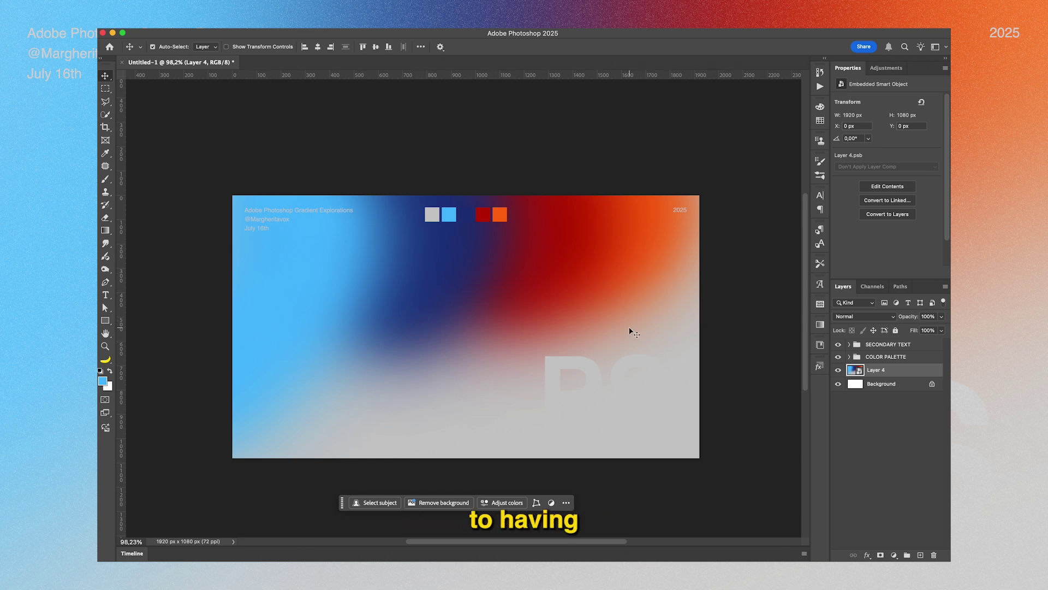
- Inside the smart object, shift the orange blob toward the top right, then save and close it
double_click(856, 371)
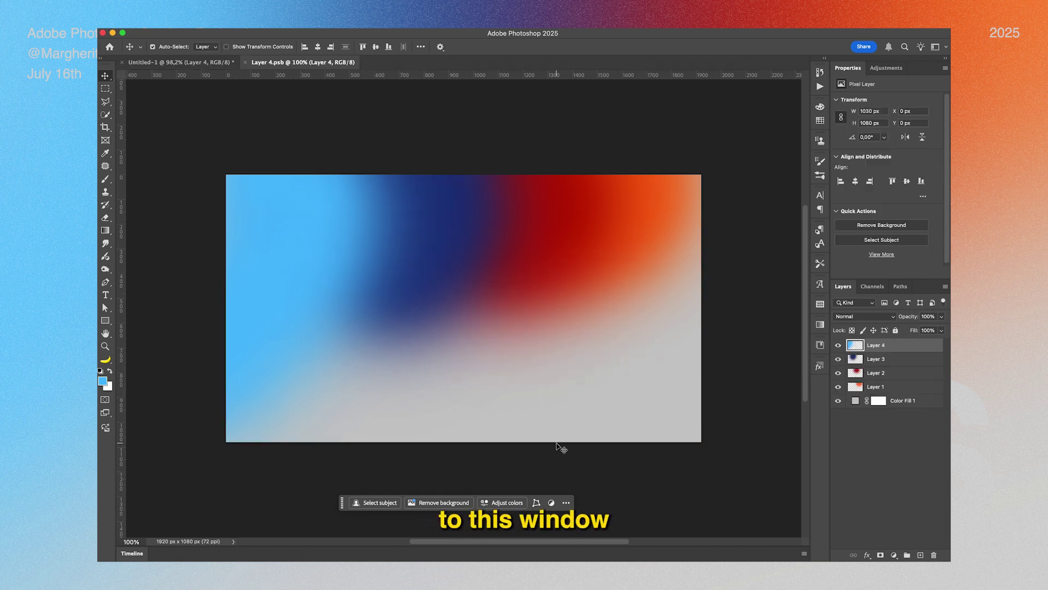
drag(663, 225, 690, 211)
key(super+s)
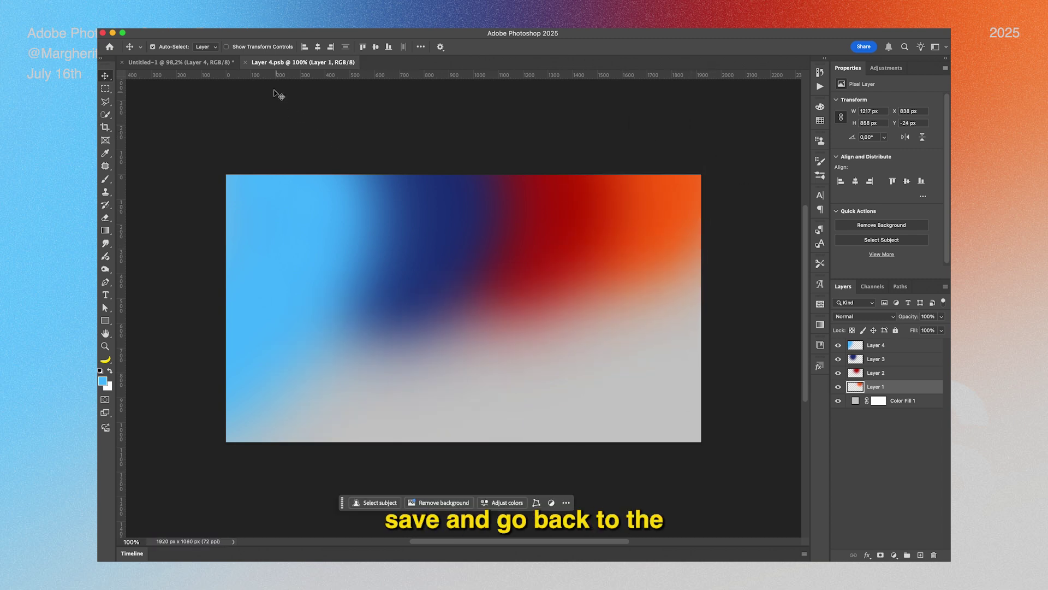
key(super+w)
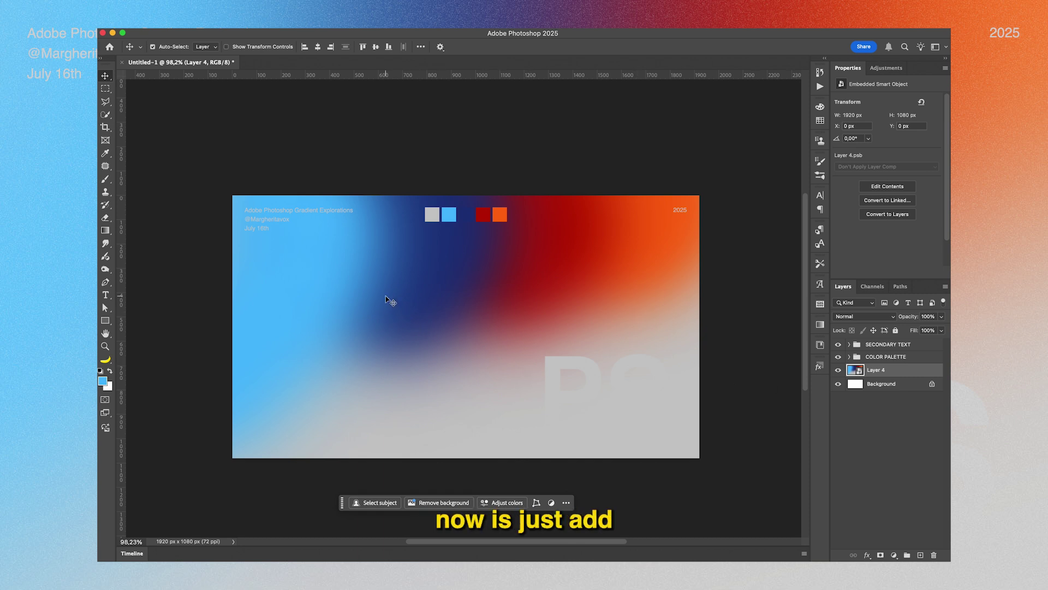
- Apply Filter > Blur > Gaussian Blur with a 150-pixel radius to Layer 4 as a smart filter
click(345, 30)
mouse_move(404, 163)
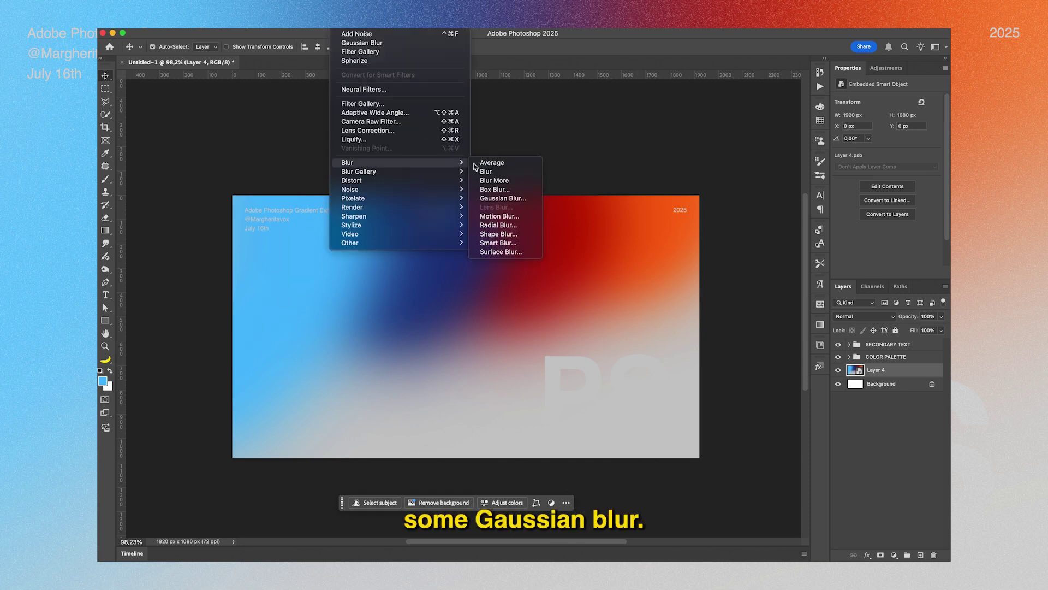
click(502, 198)
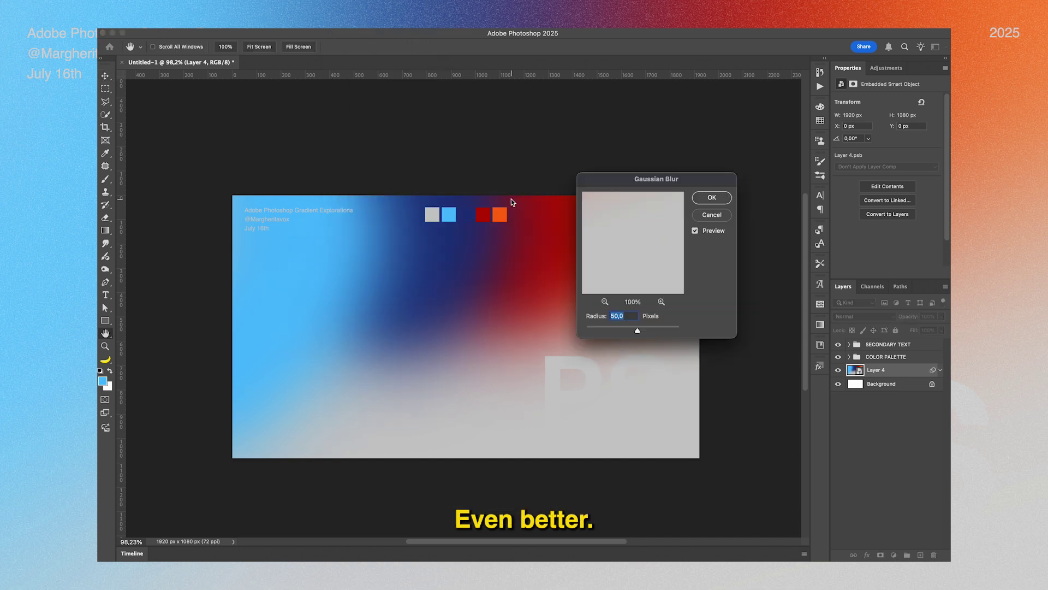
text(150)
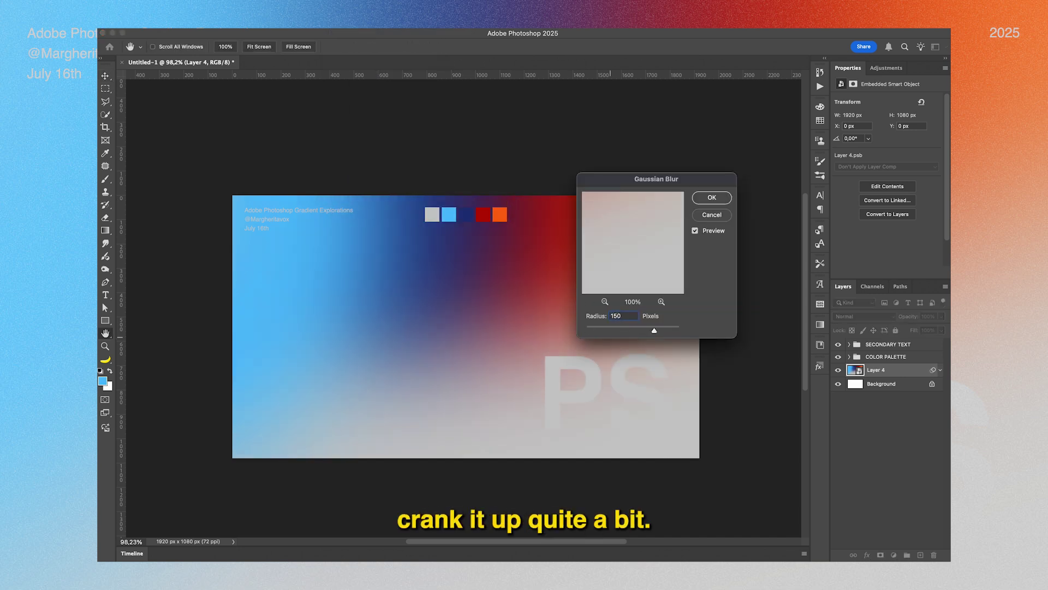
drag(600, 179, 483, 277)
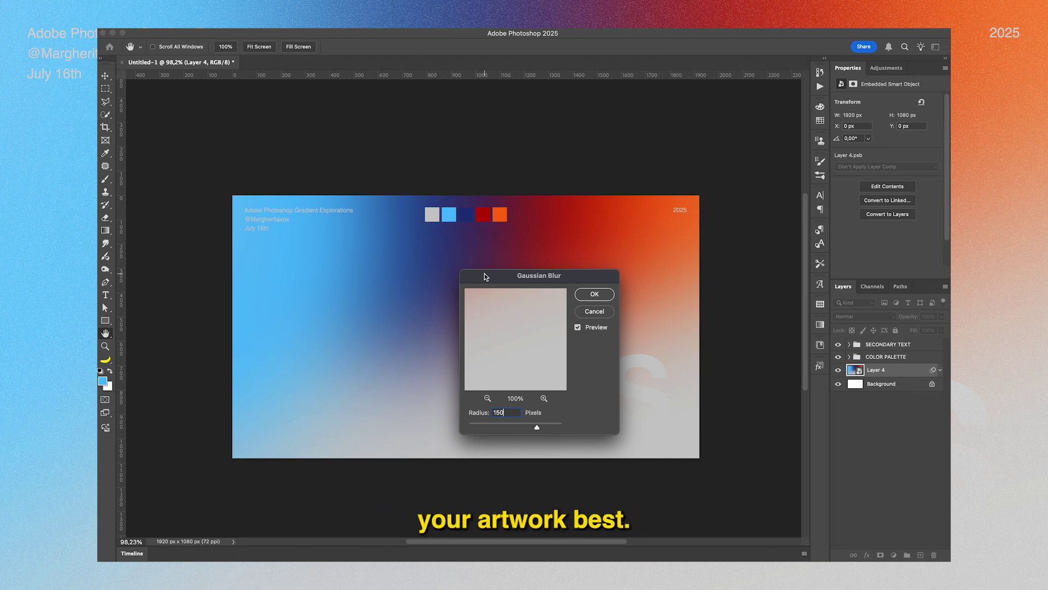
key(Return)
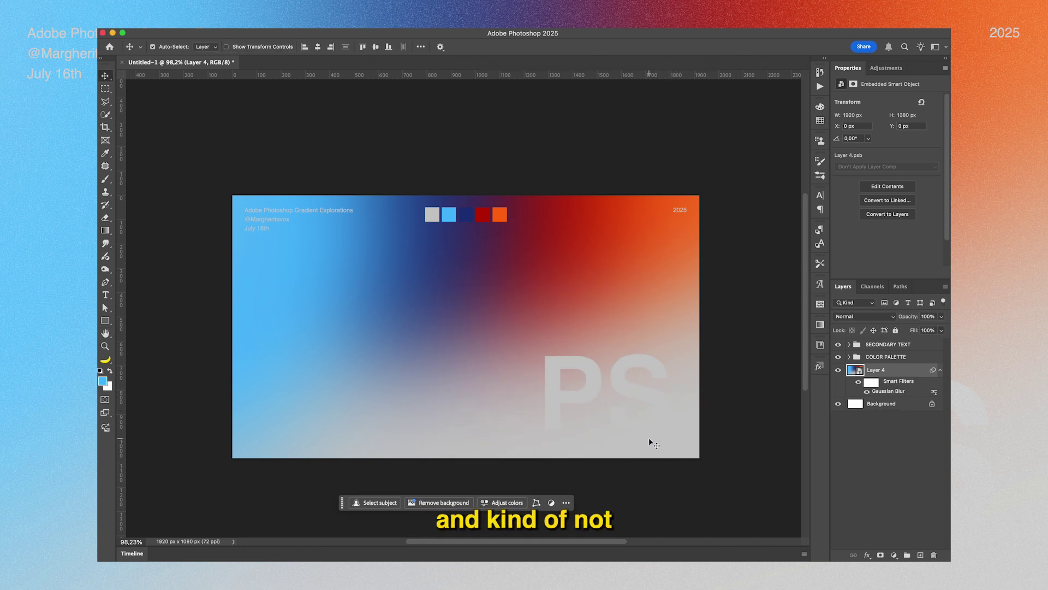
- Try moving the PS text layer, then undo to restore its original position
click(563, 364)
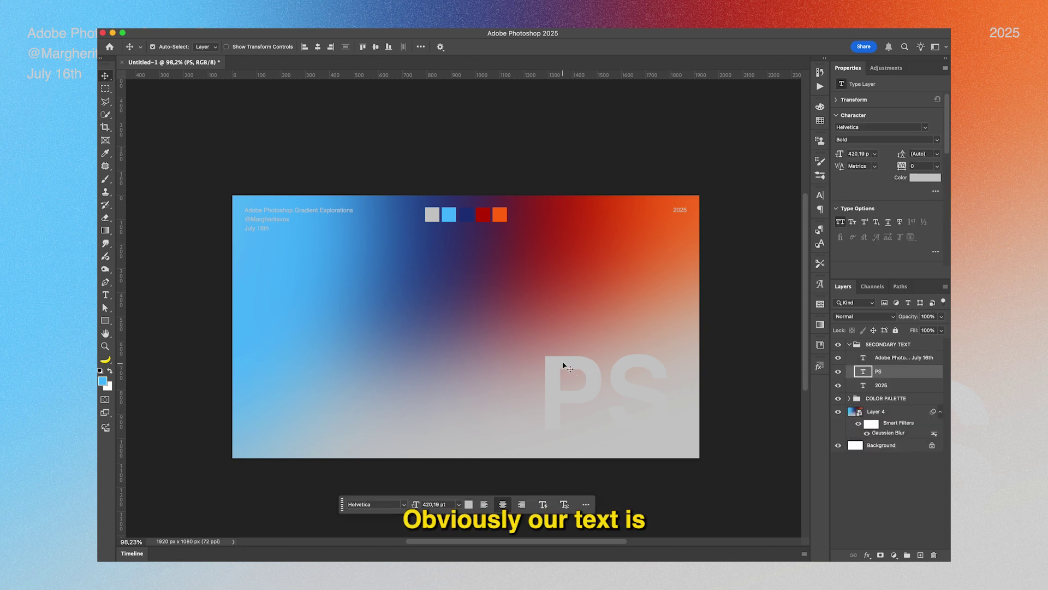
drag(563, 364, 470, 289)
key(super+z)
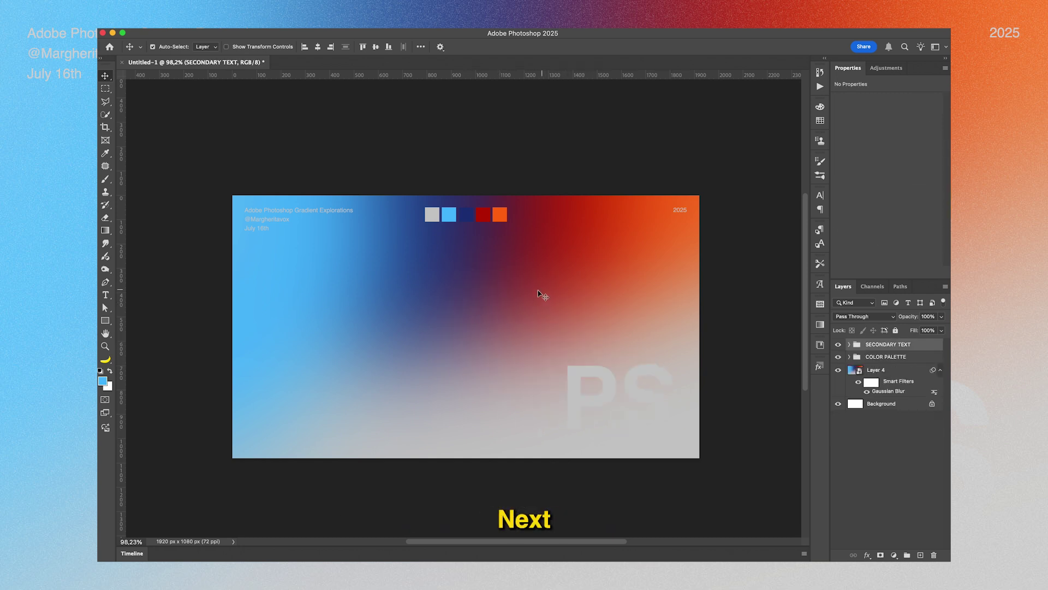
- Create a white 'Gradients' title with All Caps off, scaled to about 152 pt
key(t)
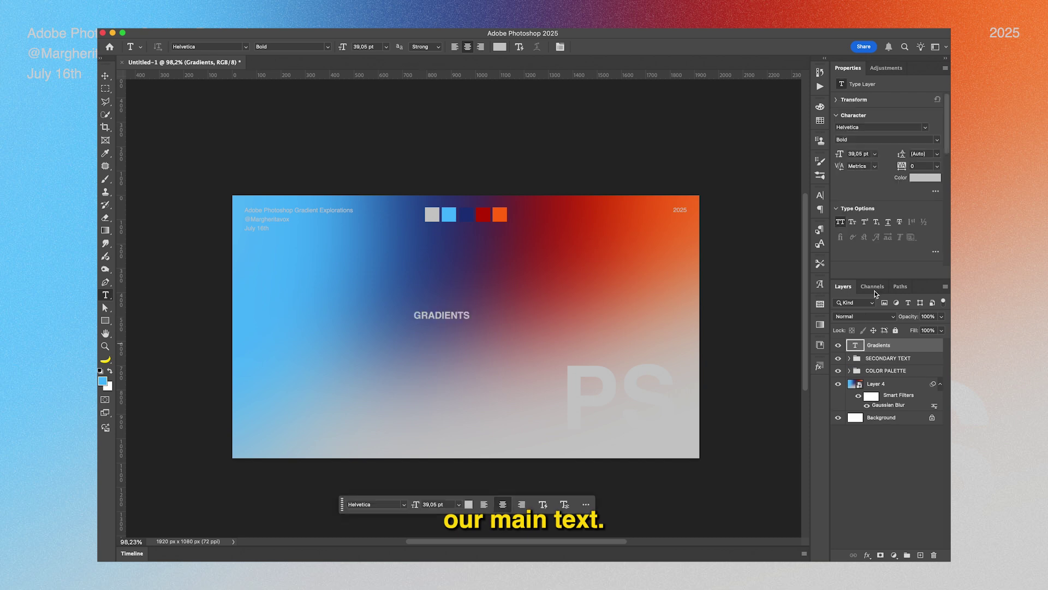
click(841, 221)
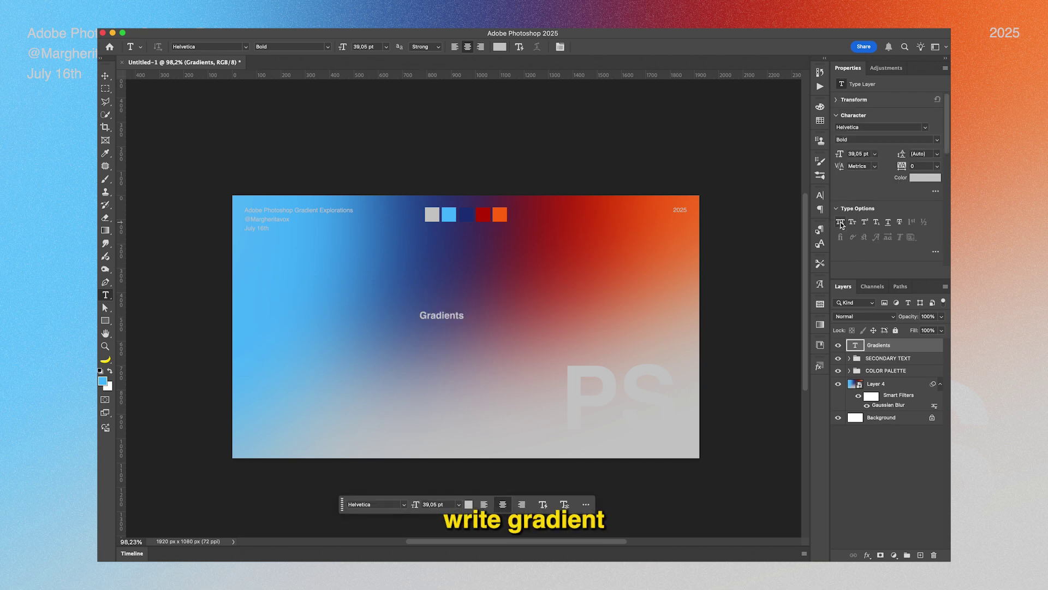
click(922, 178)
drag(612, 249, 582, 236)
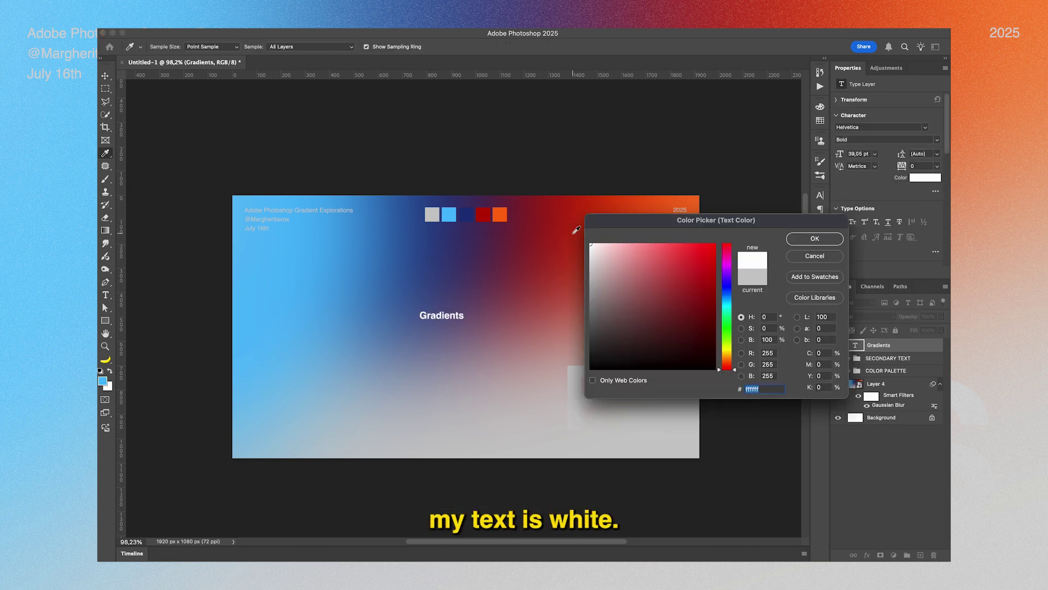
key(Return)
drag(470, 312, 512, 309)
key(v)
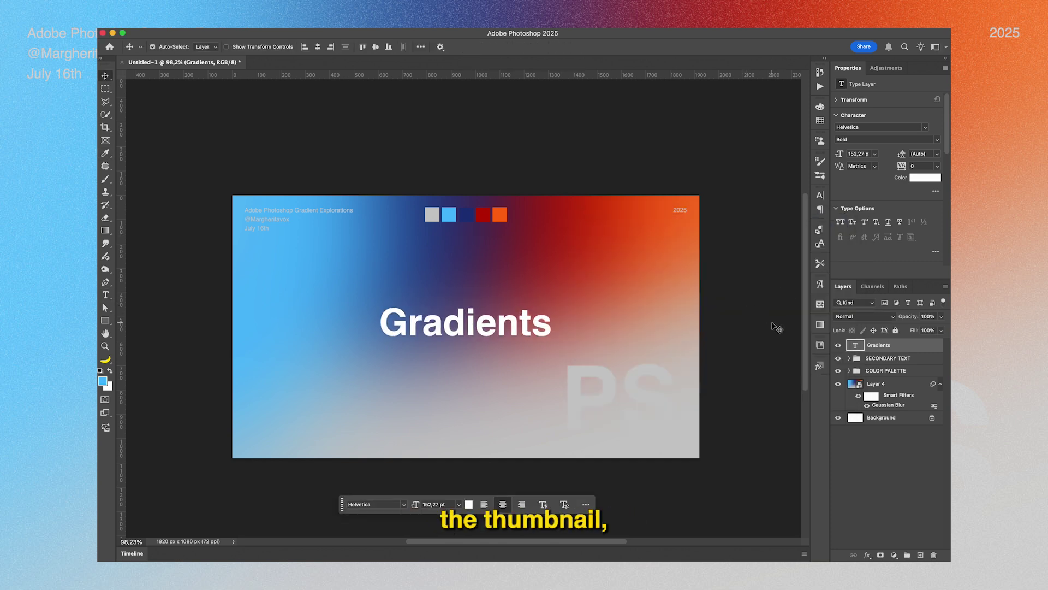
click(847, 316)
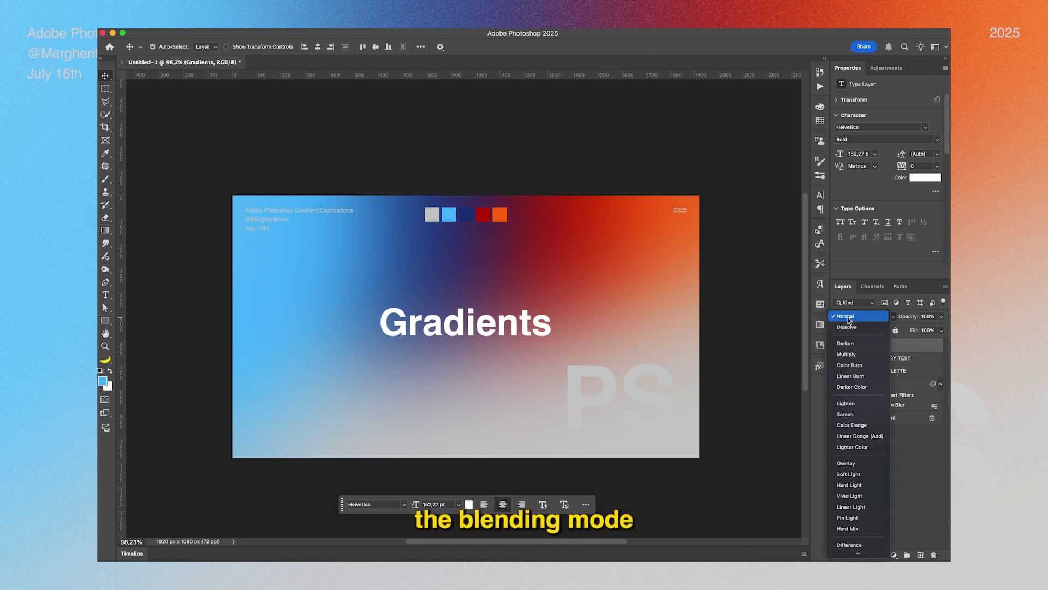
- Set the Gradients layer to Difference blend mode and nudge it back to the canvas centre
click(850, 545)
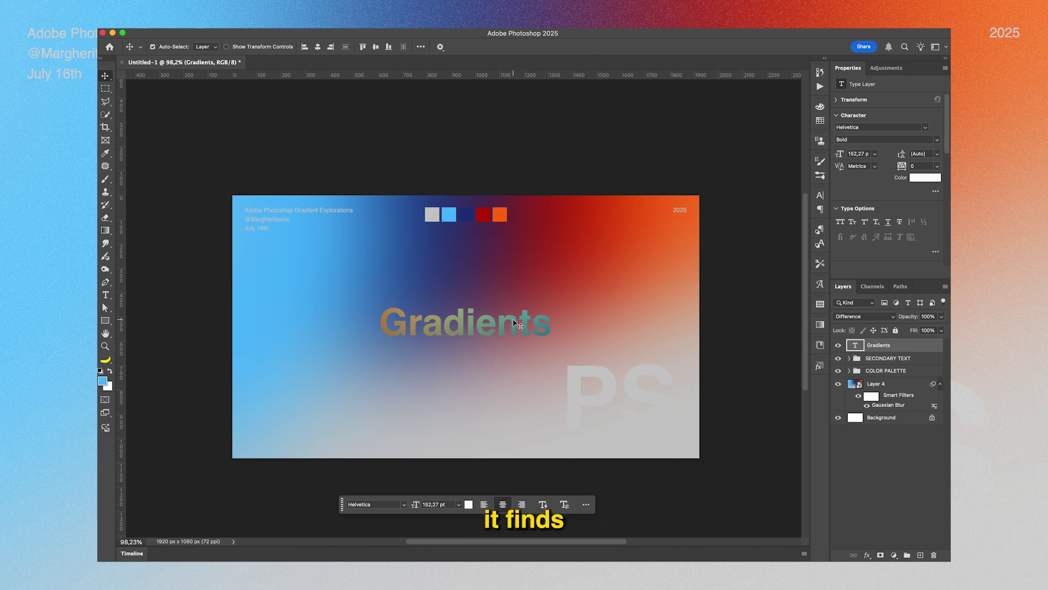
mouse_move(516, 321)
mouse_down()
mouse_move(628, 257)
mouse_move(385, 266)
mouse_move(384, 367)
mouse_move(436, 430)
mouse_move(460, 431)
mouse_move(512, 323)
mouse_up()
click(894, 457)
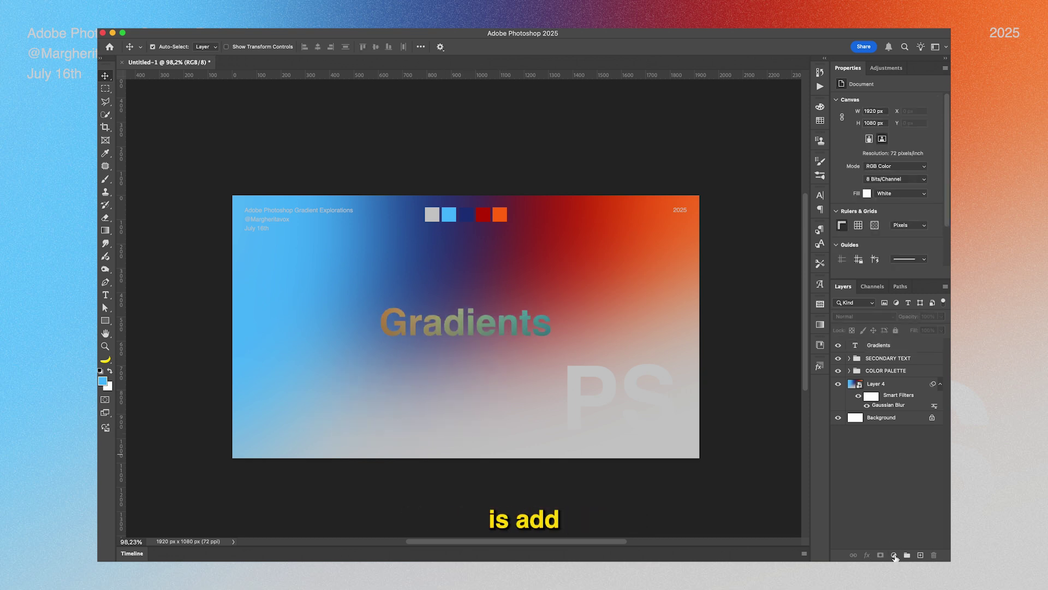
- Add a black Solid Color fill layer at the top of the layer stack
click(894, 555)
click(898, 398)
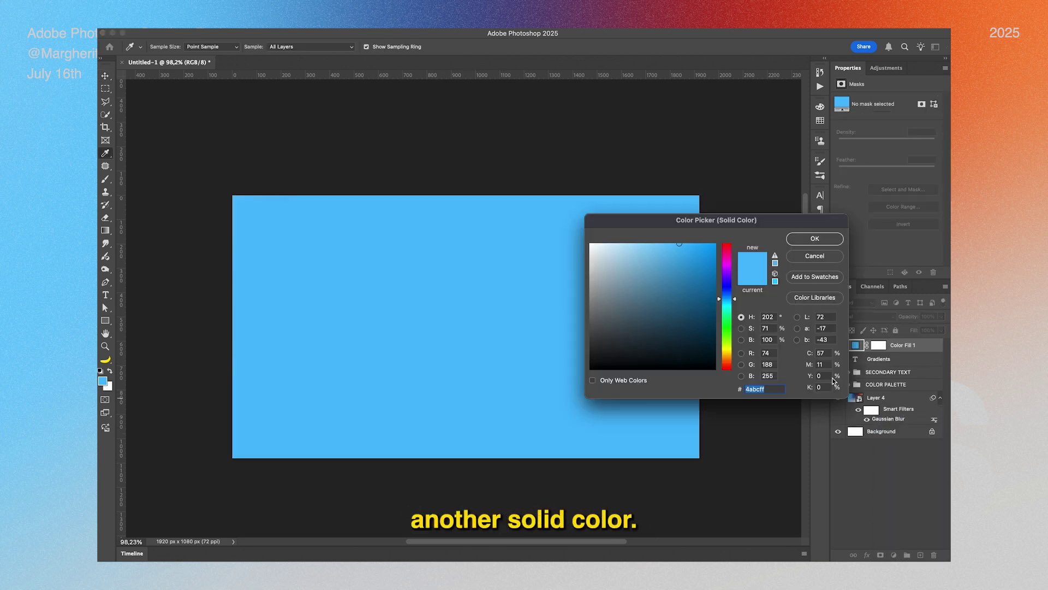
drag(600, 360, 548, 388)
key(Return)
- Apply Filter > Noise > Add Noise to the black fill, converting it to a smart object
click(346, 27)
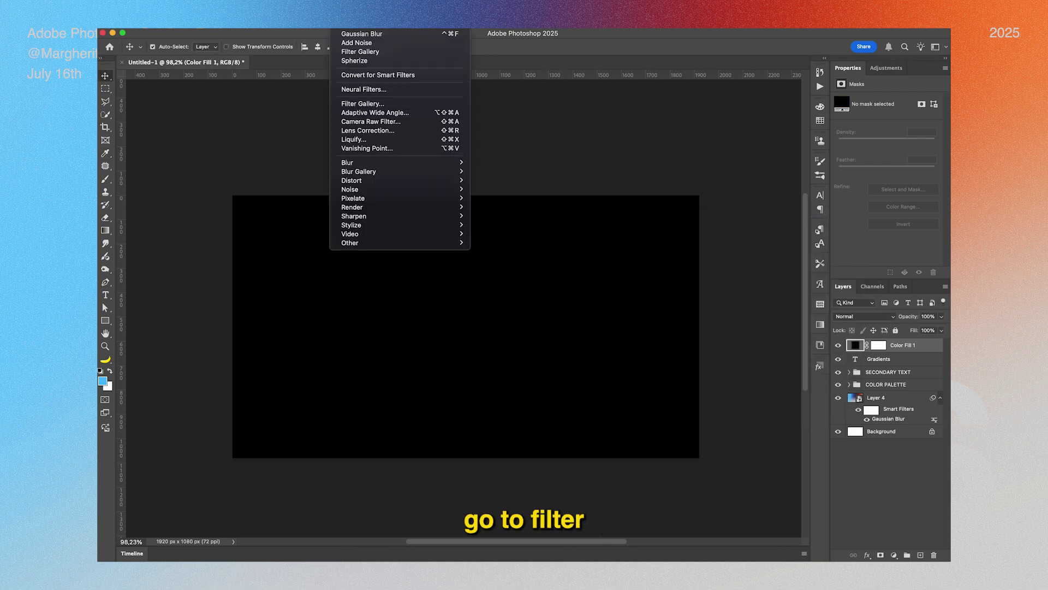
mouse_move(365, 189)
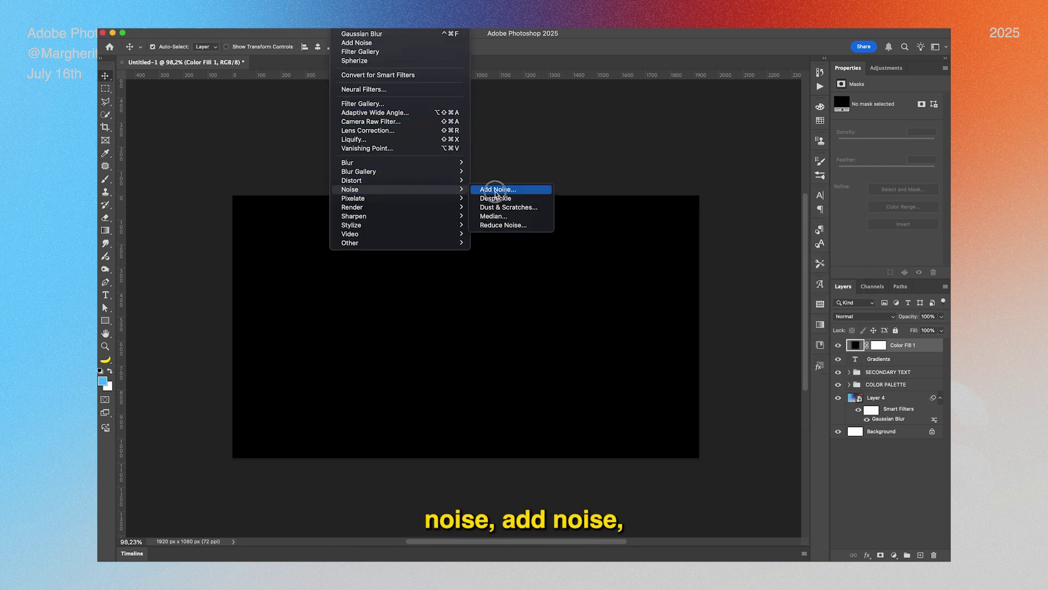
click(496, 190)
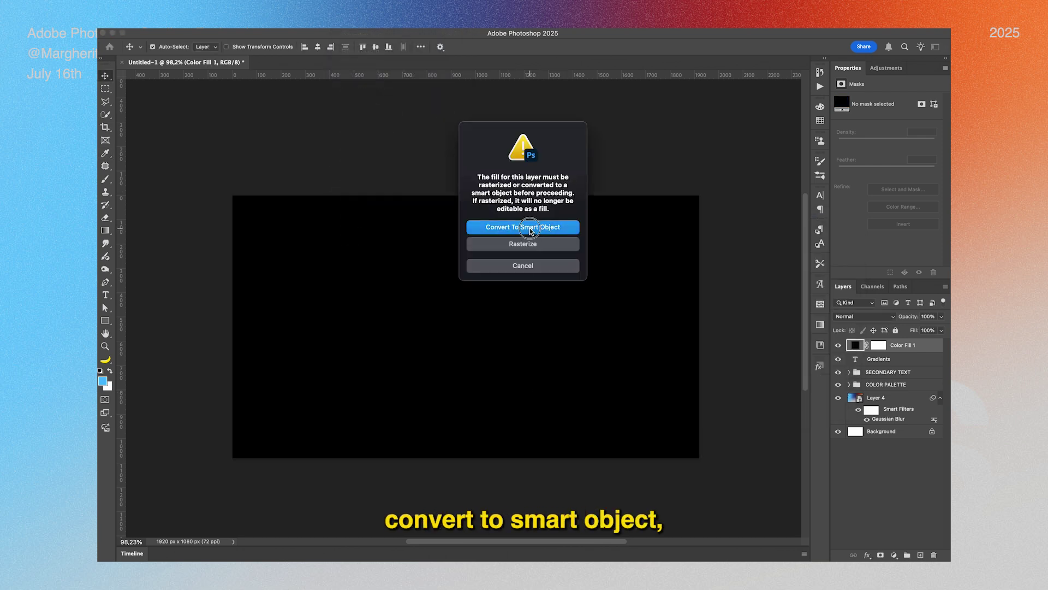
click(529, 229)
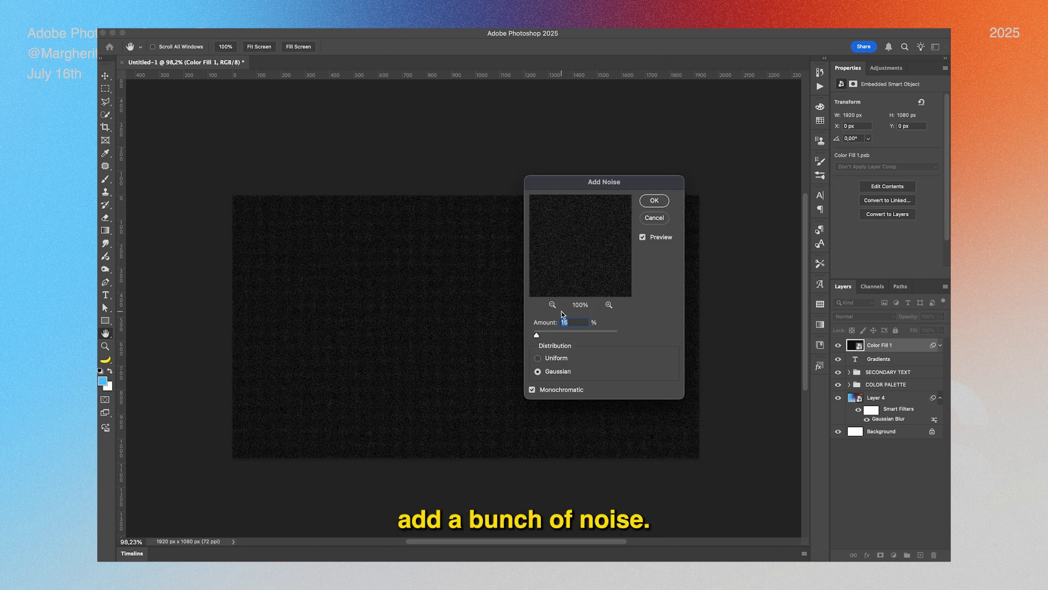
key(Return)
- Set the Color Fill 1 noise layer to Screen blend mode and zoom in to check the grain
click(862, 319)
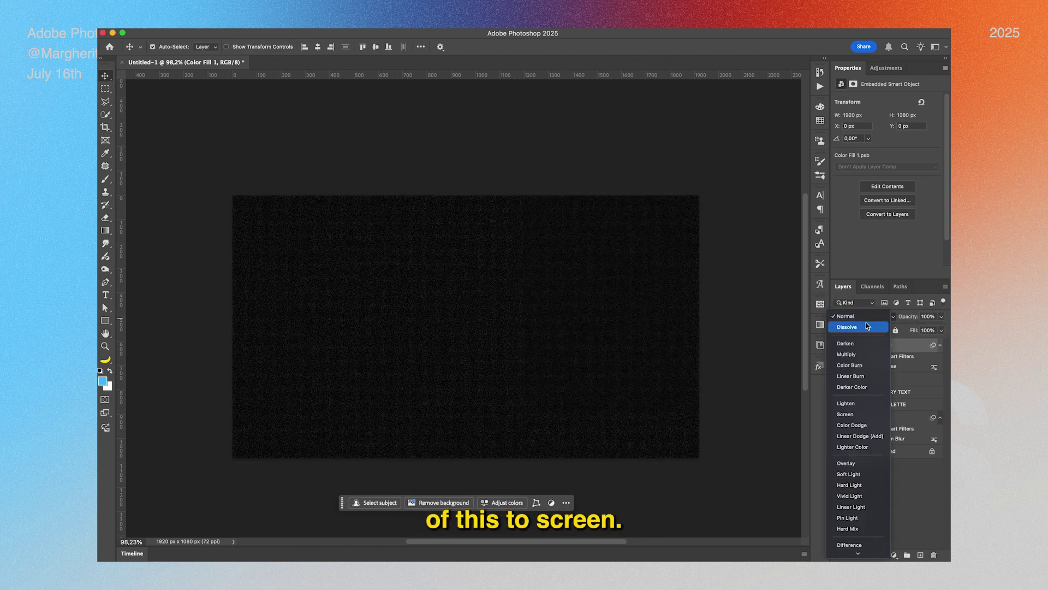
click(861, 413)
key(z)
drag(531, 237, 537, 268)
key(v)
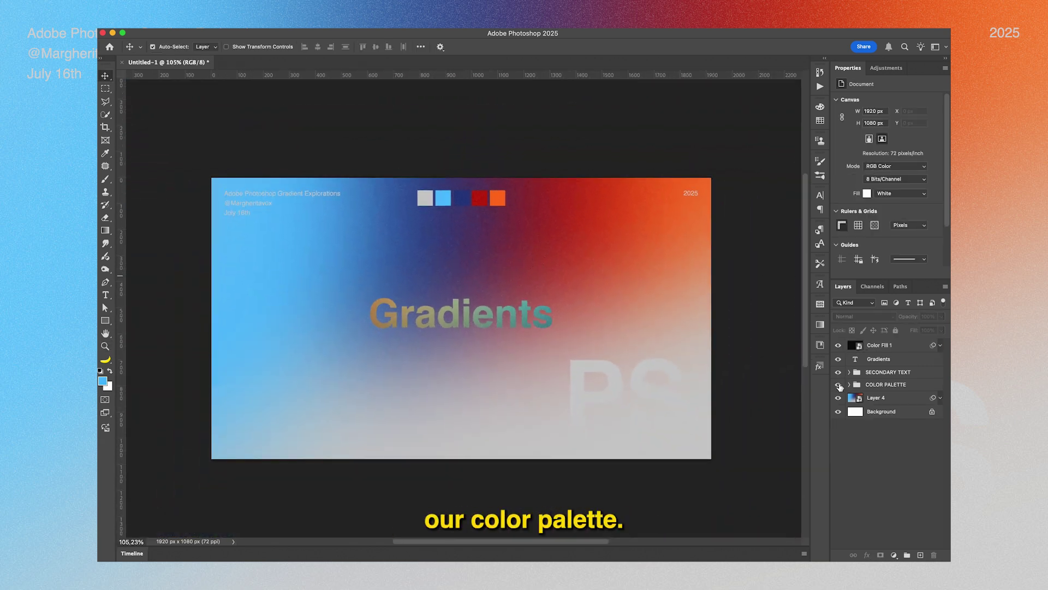